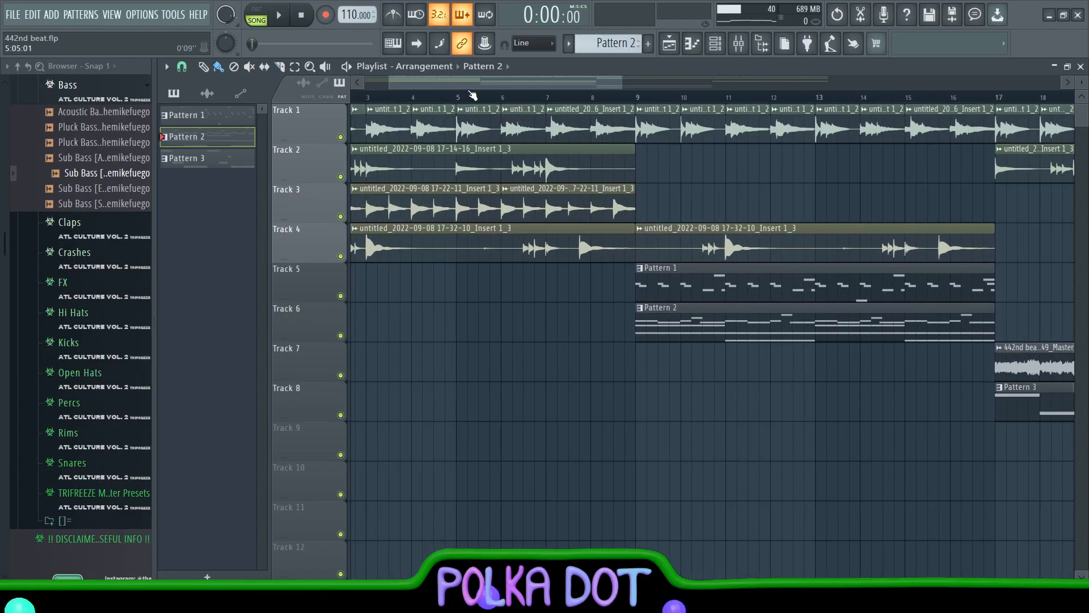
Solo Track 1 in the playlist
scroll(473, 96, down, 2)
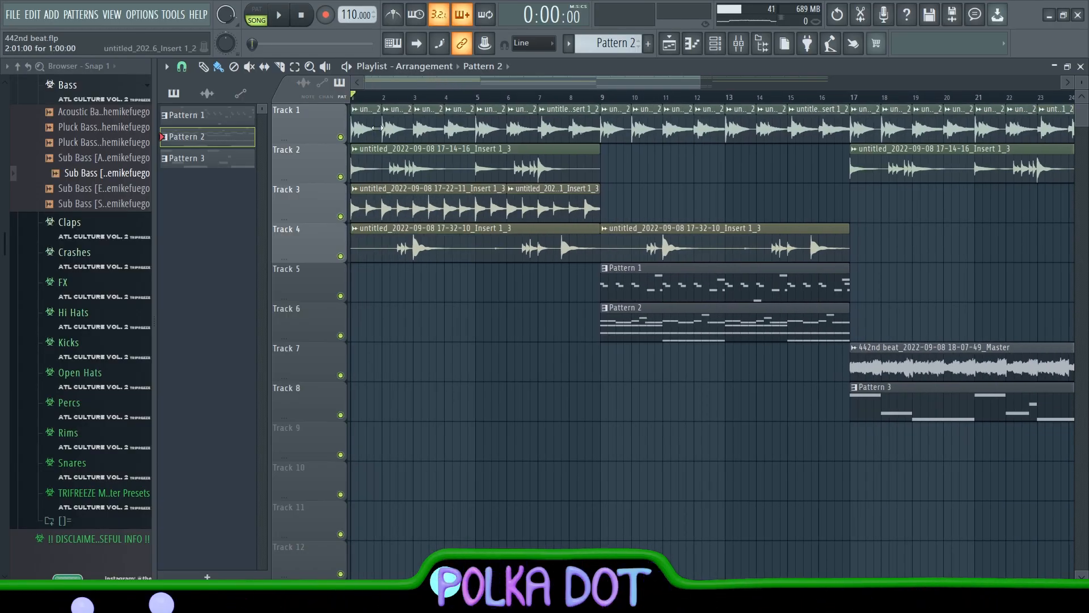
right_click(340, 138)
scroll(511, 97, up, 3)
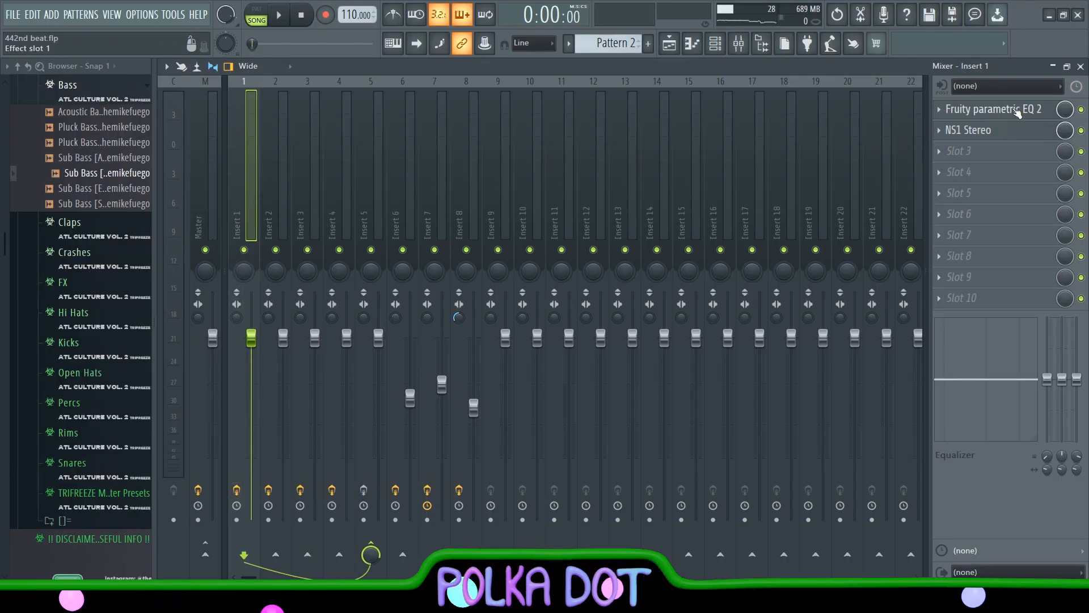
Check the band settings of Fruity parametric EQ 2 on Insert 1 and close the plugin
click(964, 109)
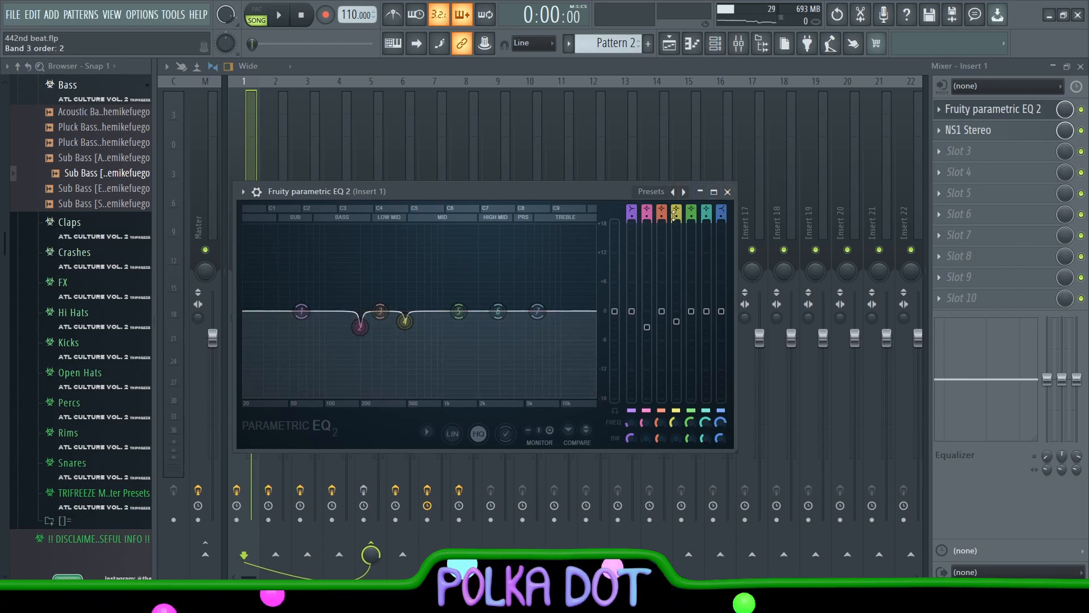
click(727, 193)
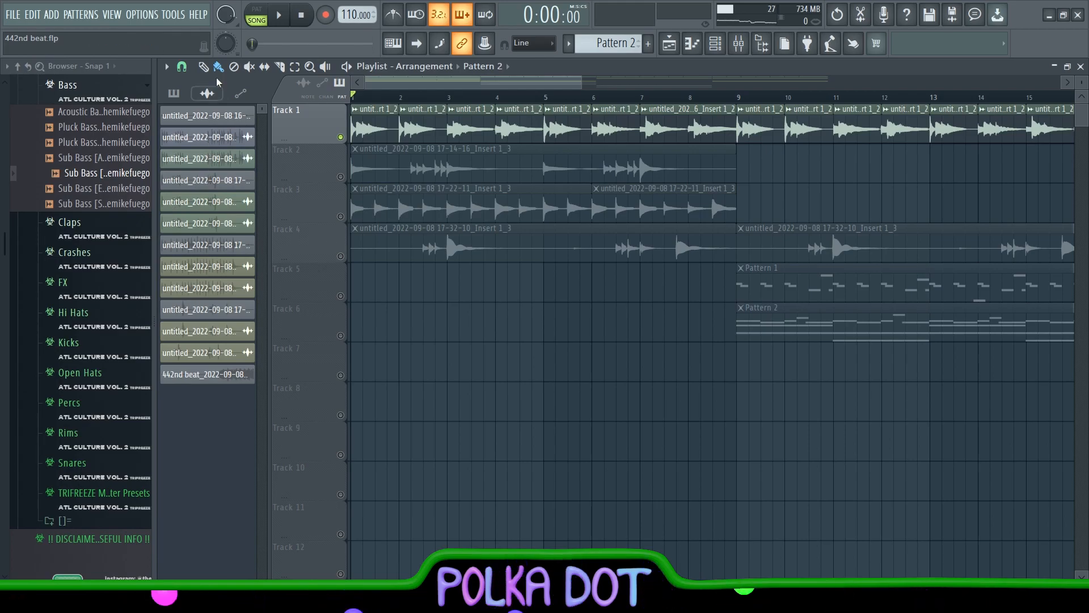
Select a silent stretch of about 1.2 s near the start of the Edison recording, then the whole recording for the denoise cleanup
click(206, 137)
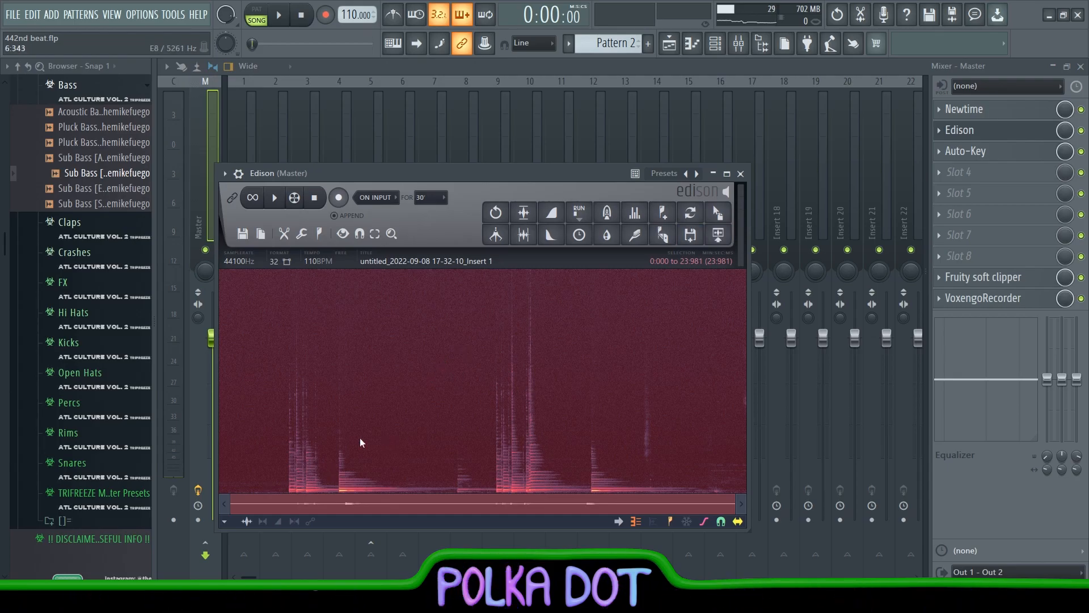
mouse_move(220, 456)
mouse_down()
mouse_move(253, 458)
mouse_move(226, 461)
mouse_up()
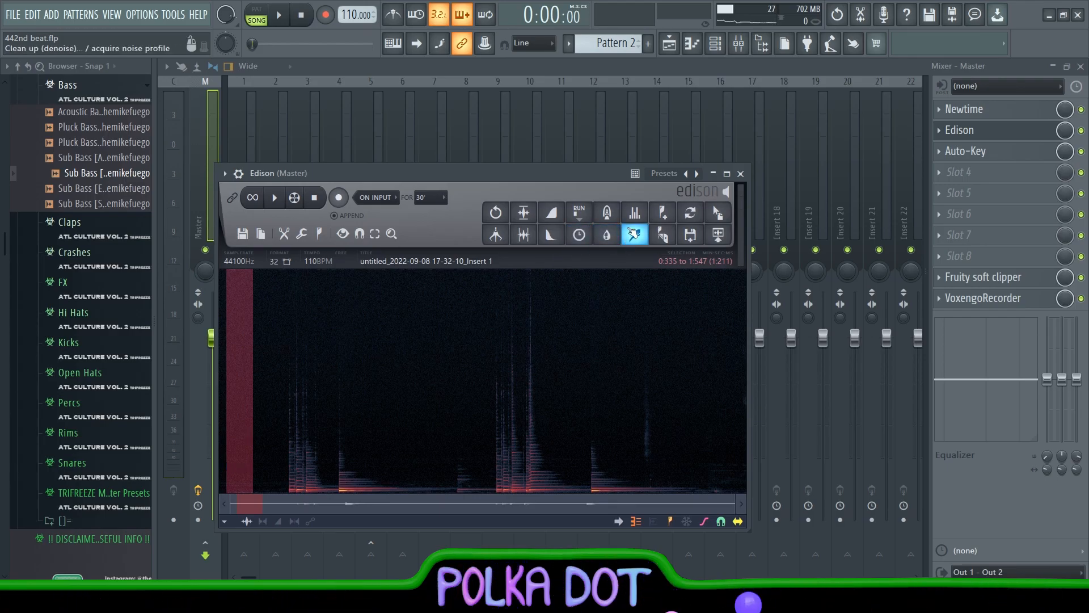
double_click(289, 421)
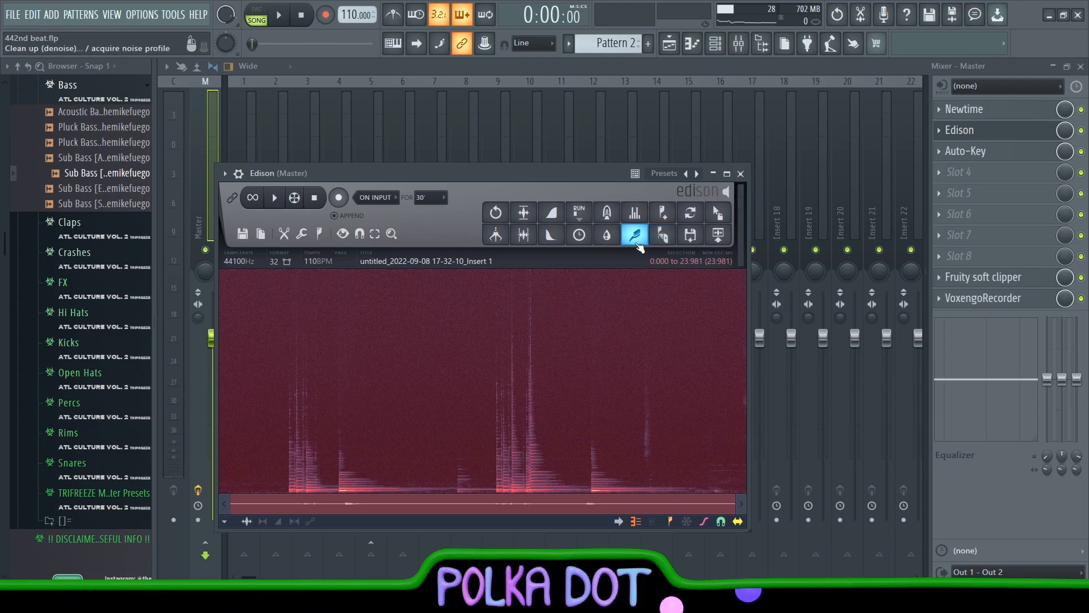
click(636, 238)
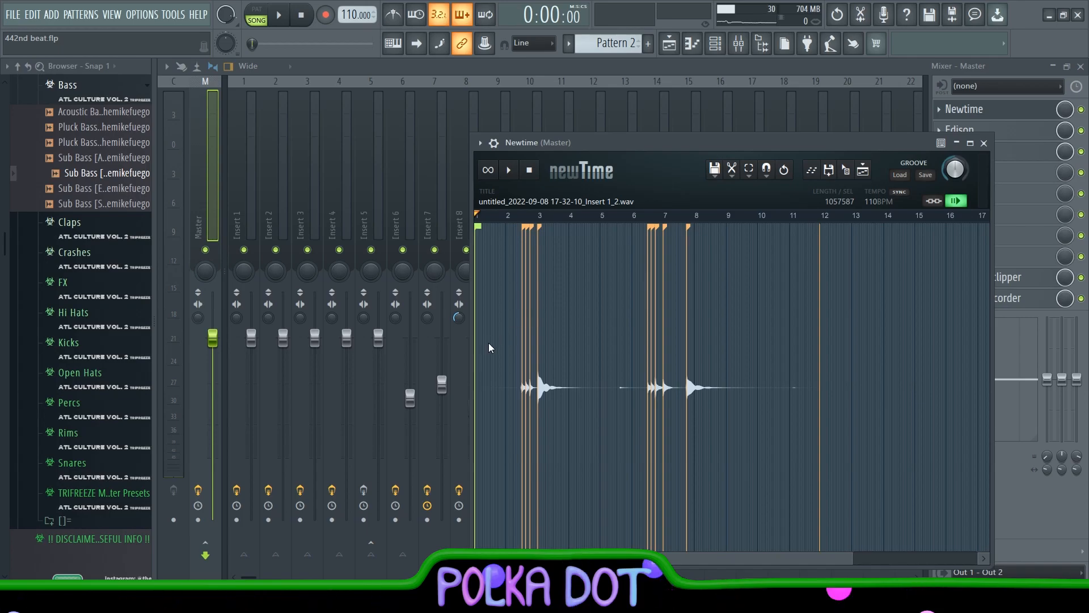
Examine the recording's timing markers in Newtime, and the J37 and PuigChild 670 effects on Insert 5
scroll(549, 342, up, 1)
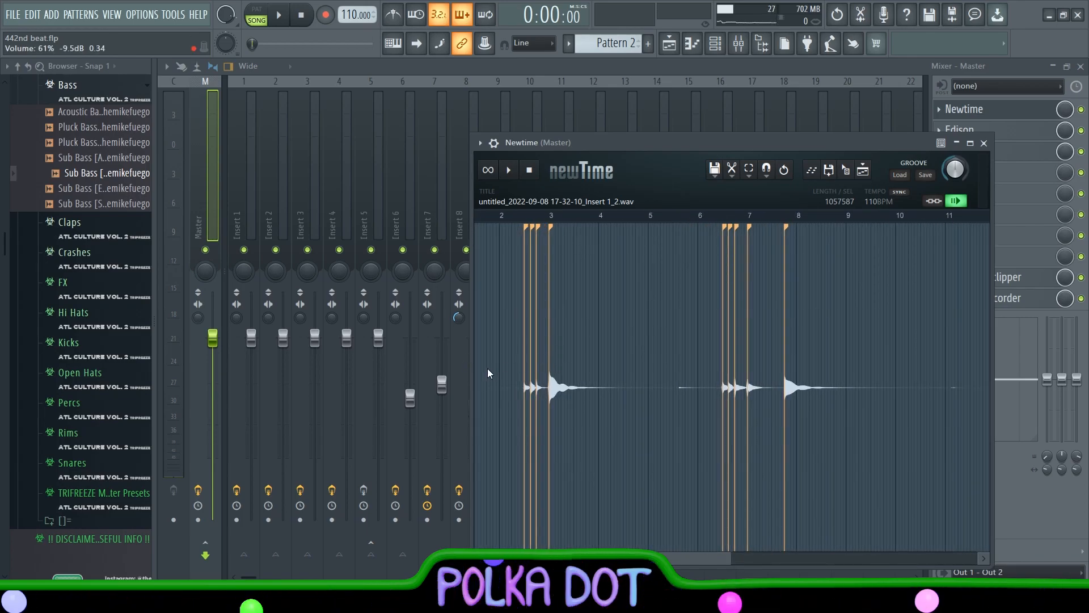
key(F5)
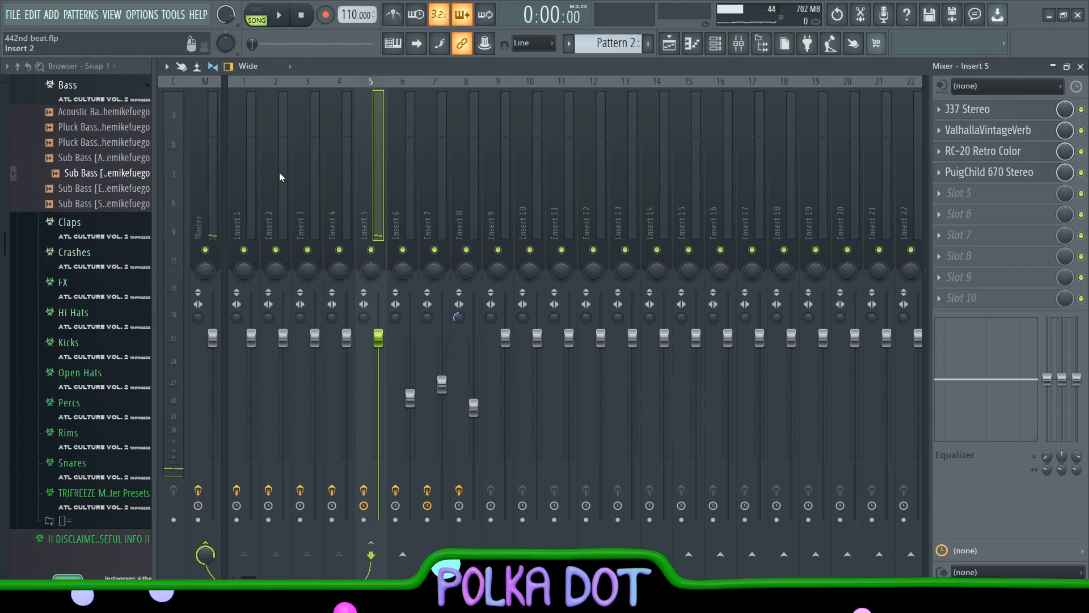
click(1002, 116)
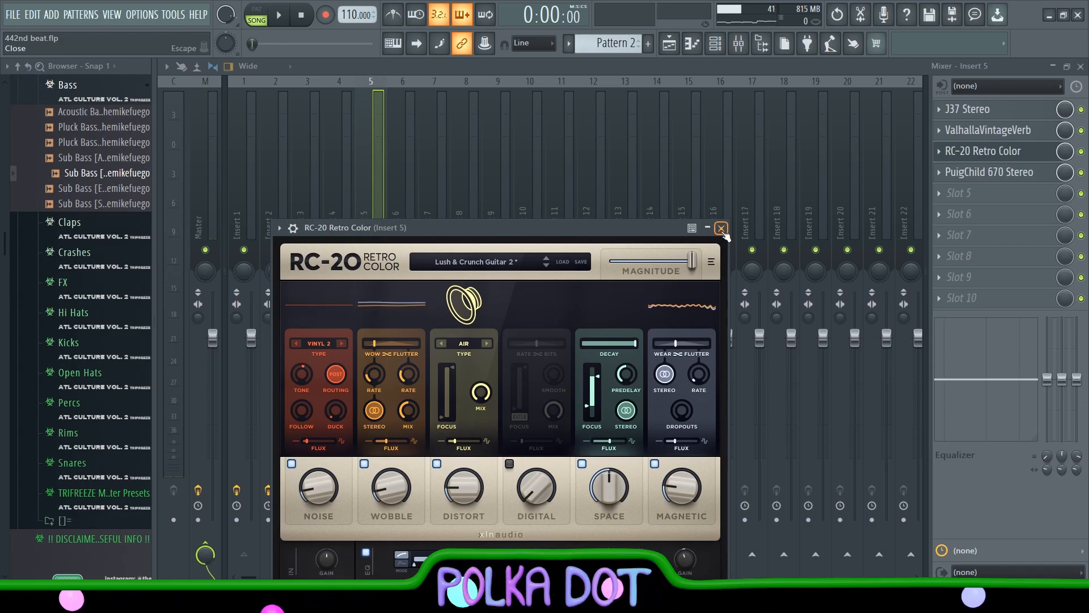
click(988, 172)
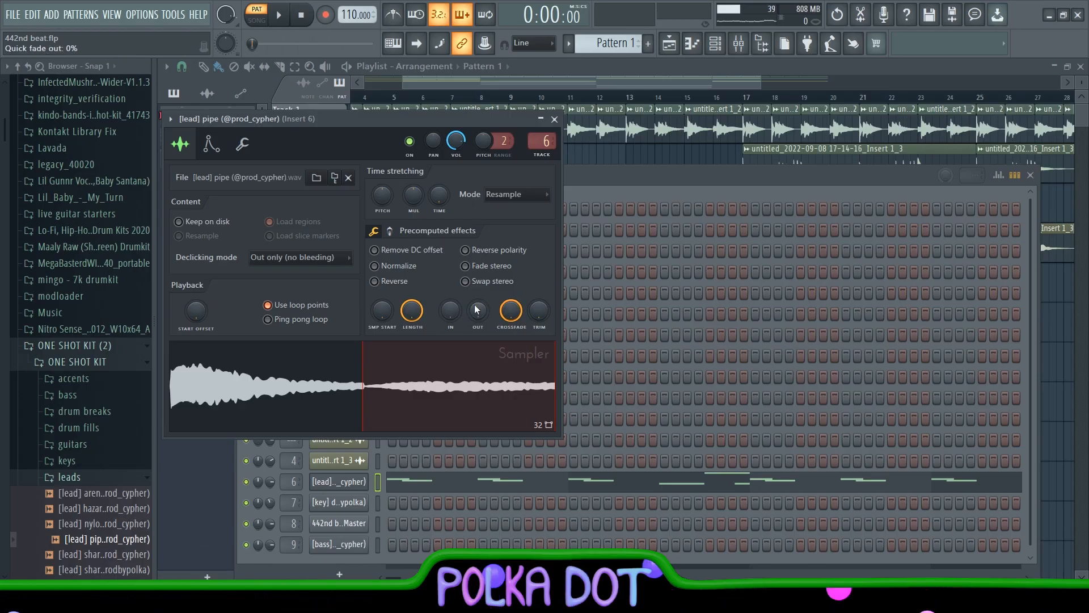
Review the pipe lead's envelope and miscellaneous sampler settings and both Fruity Delay 3 effects on Insert 6, and play the pattern
click(211, 144)
click(242, 144)
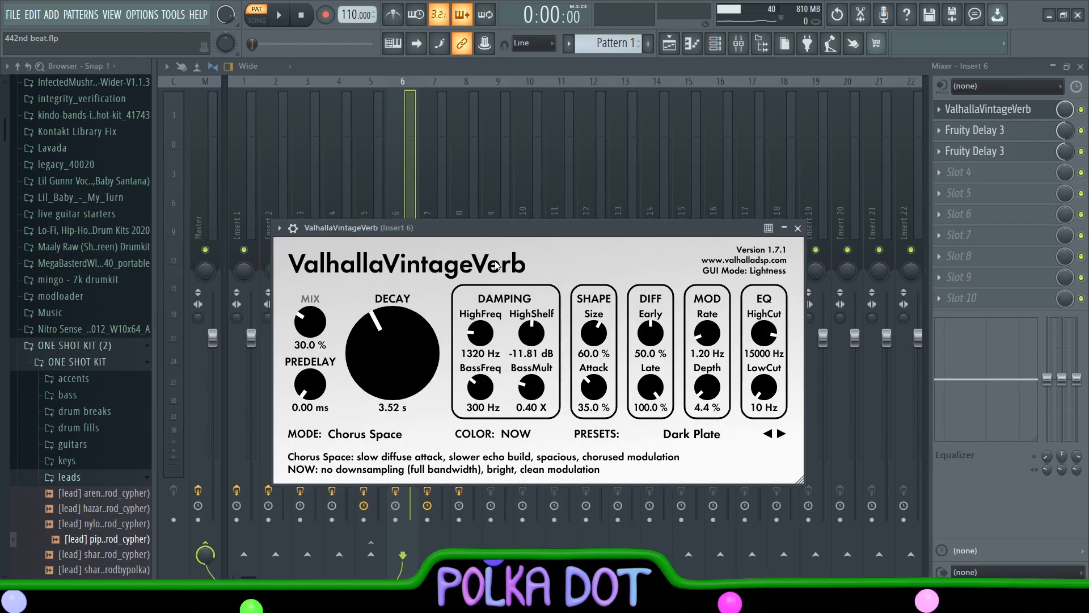
click(986, 131)
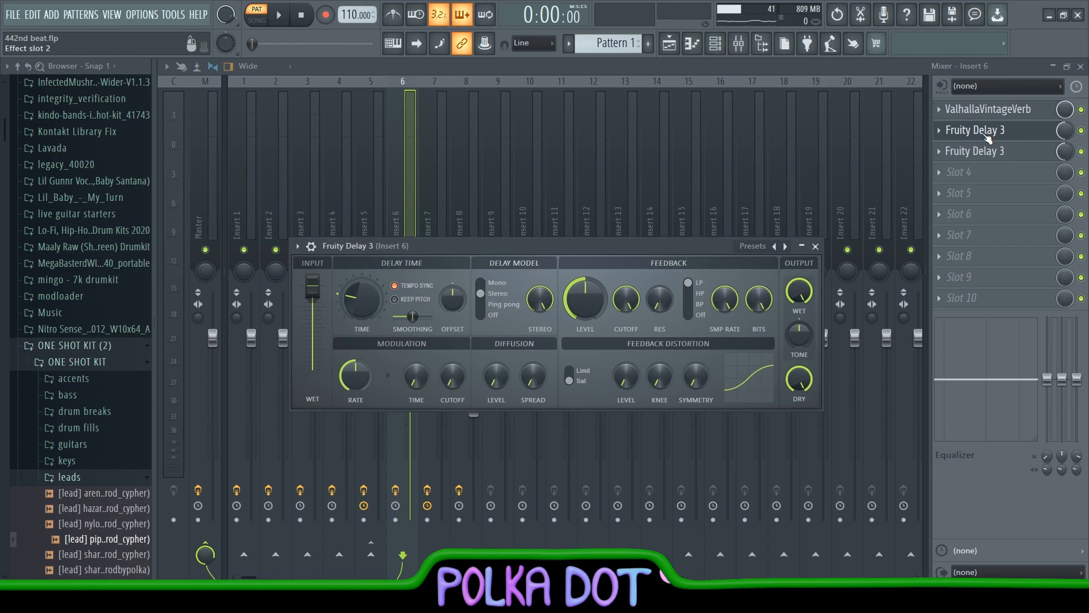
click(976, 151)
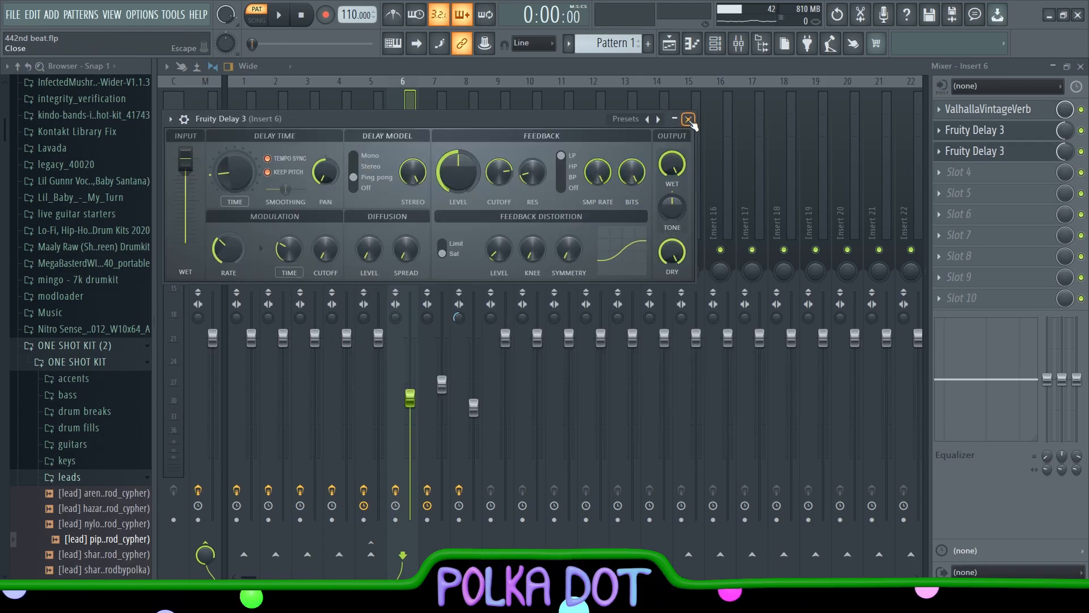
click(688, 119)
key(space)
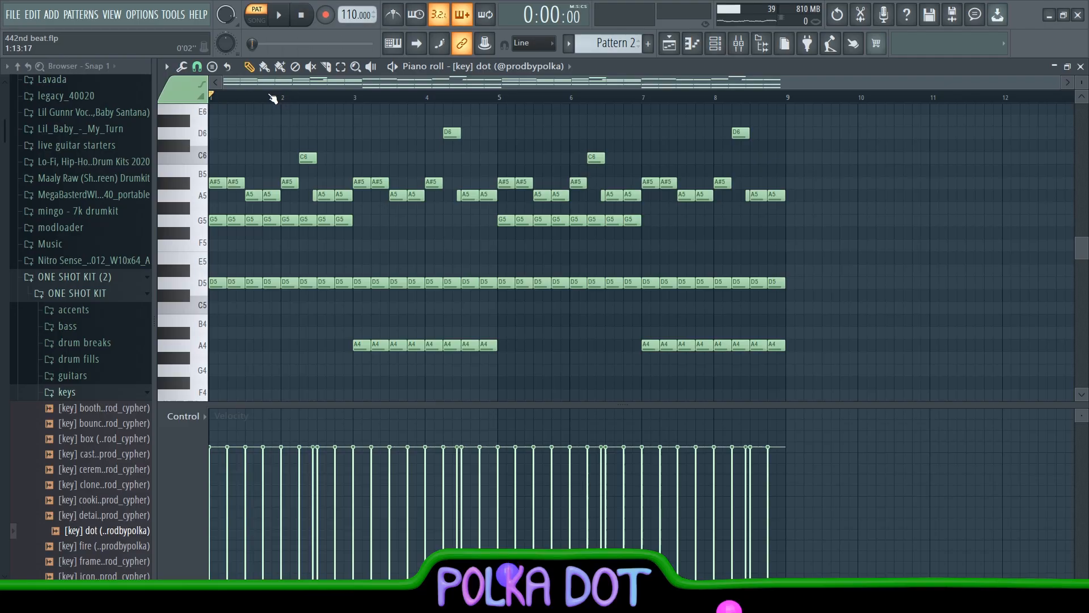
Examine the dot key's notes in the piano roll and its sampler's envelope settings
scroll(338, 207, down, 3)
scroll(311, 176, up, 4)
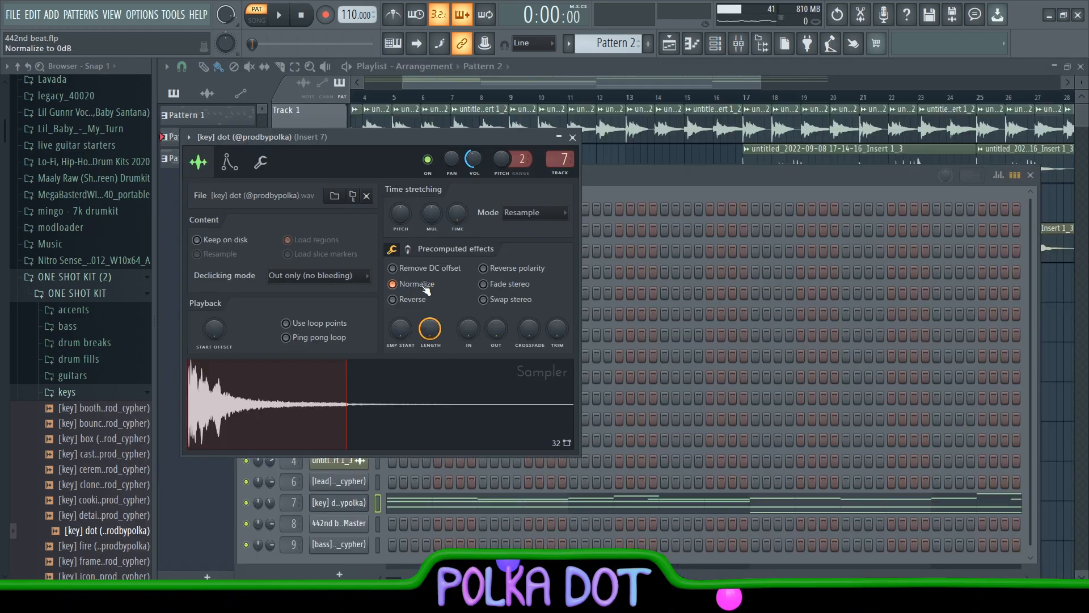
click(229, 163)
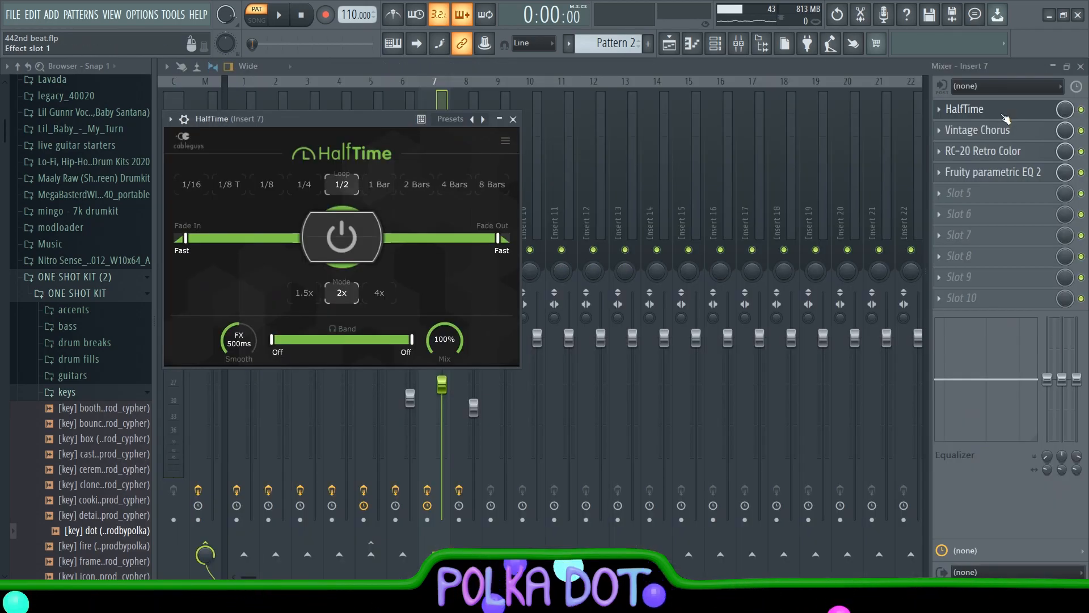
Review HalfTime, Vintage Chorus, RC-20 Retro Color and Fruity parametric EQ 2 on Insert 7, and play the pattern
click(1005, 114)
click(987, 129)
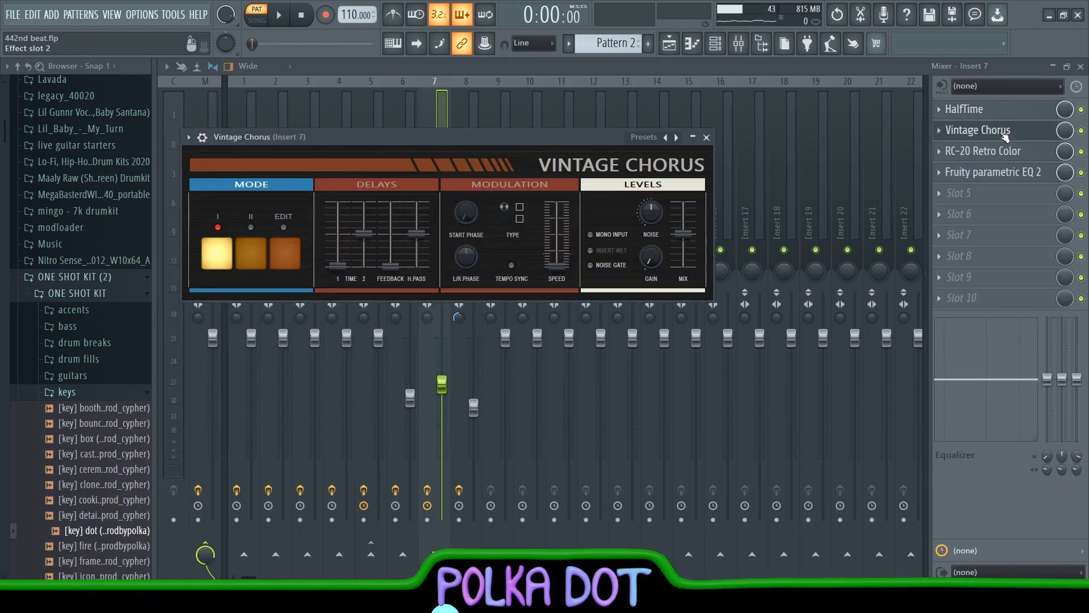
click(987, 150)
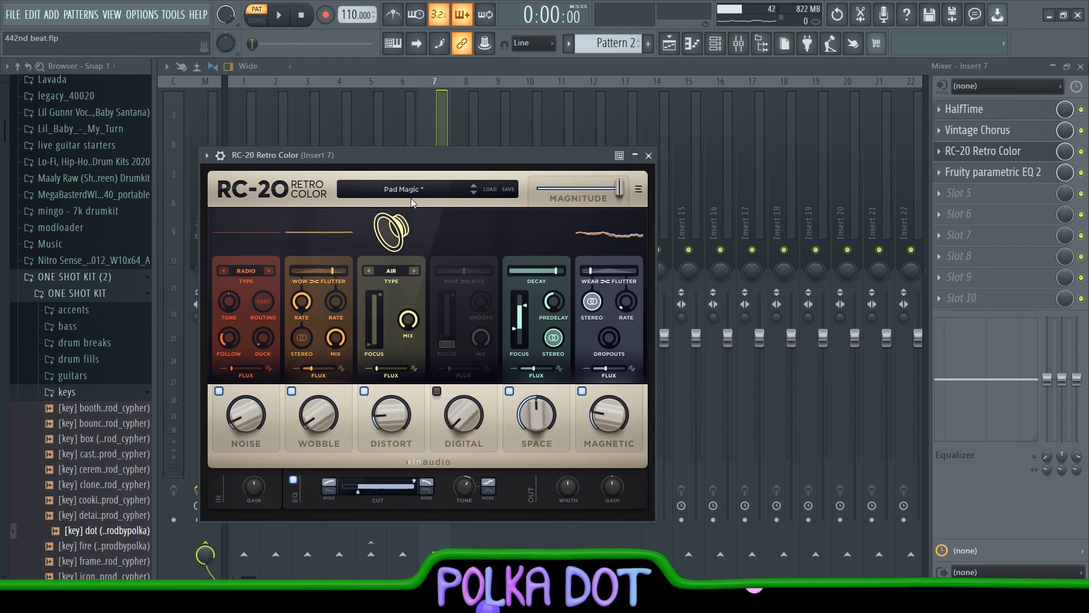
click(1012, 179)
click(1012, 179)
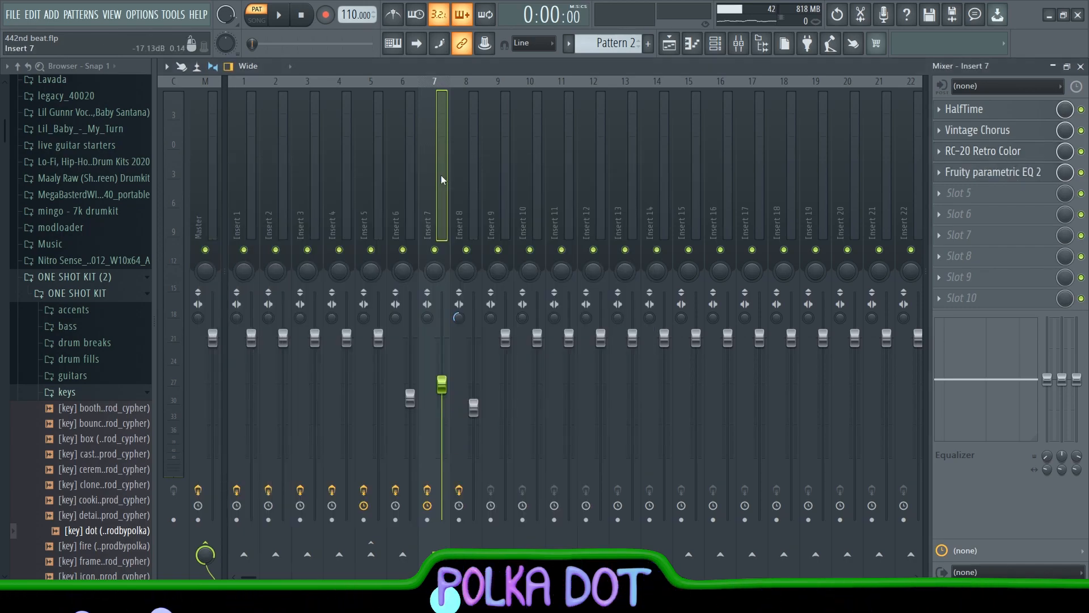
key(space)
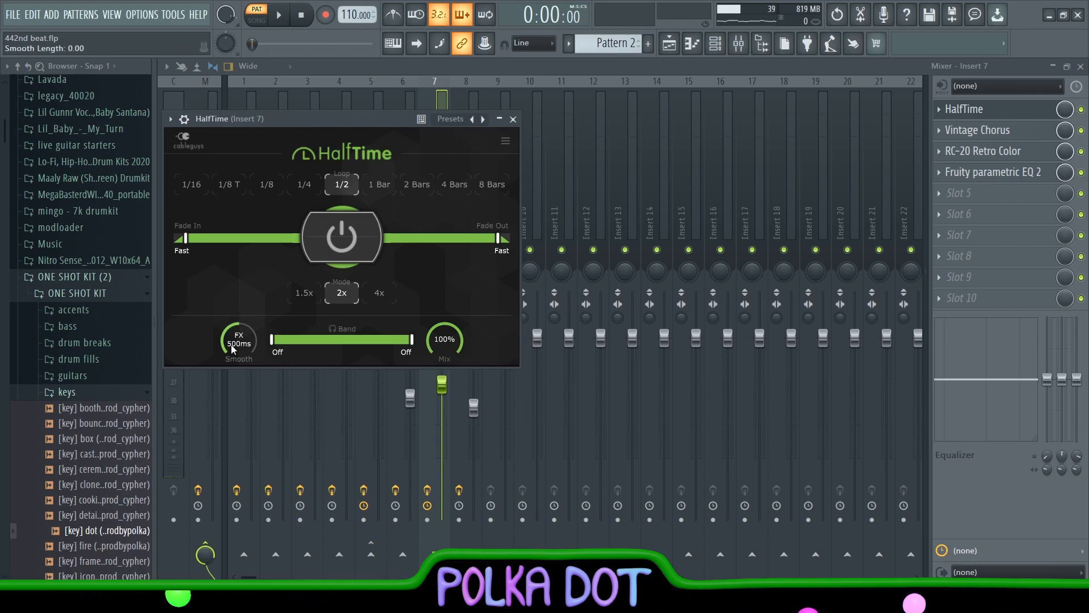
Compare HalfTime's Smooth setting on Insert 7 at Sust. 0.005 ms and FX 483 ms by playing the pattern, and close the plugin
drag(239, 341, 239, 380)
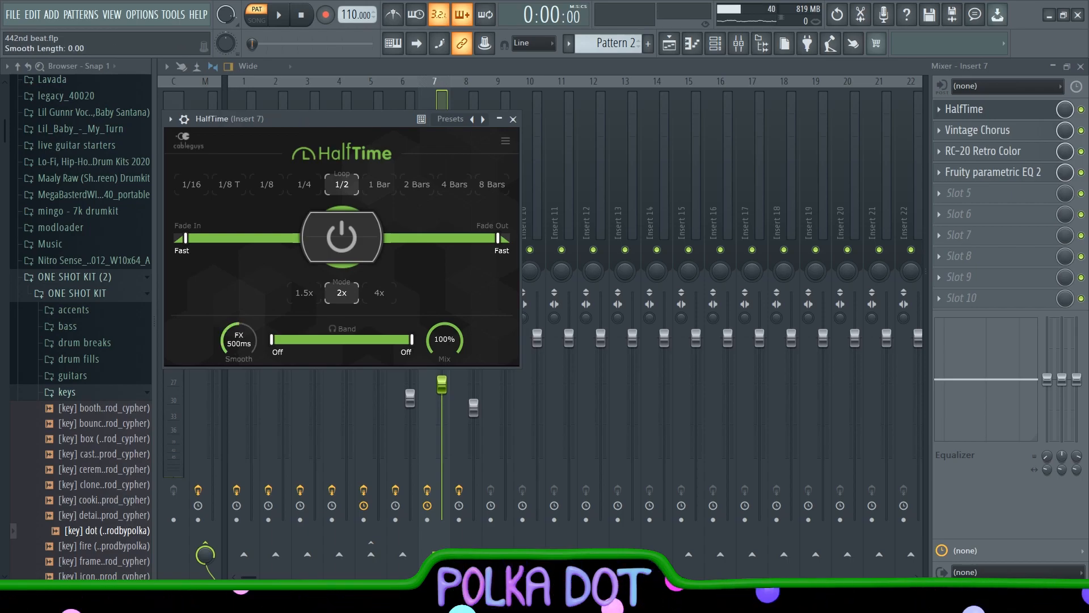
click(283, 14)
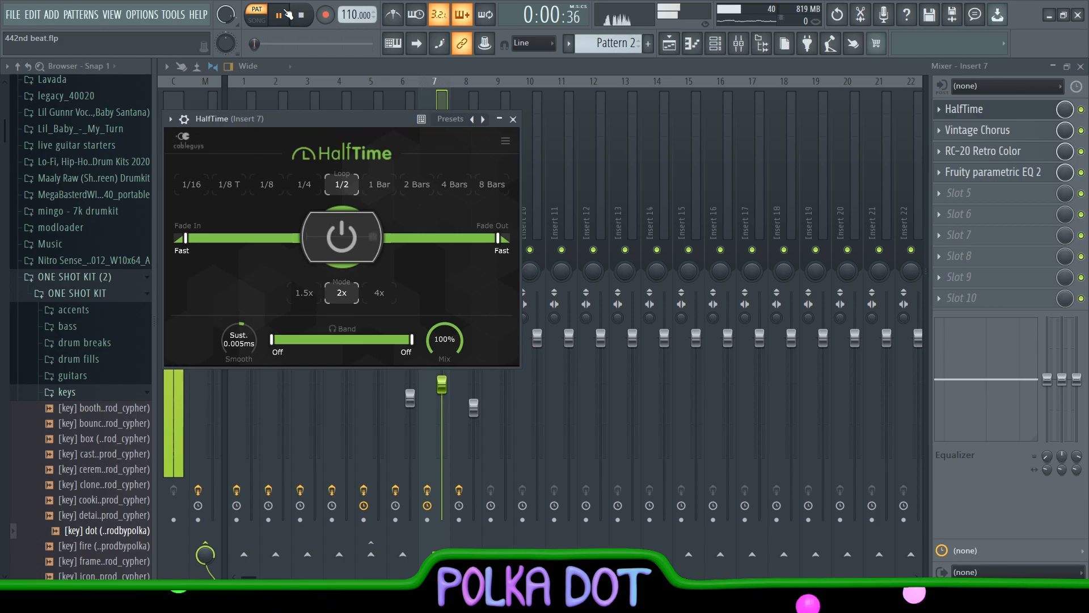
click(299, 14)
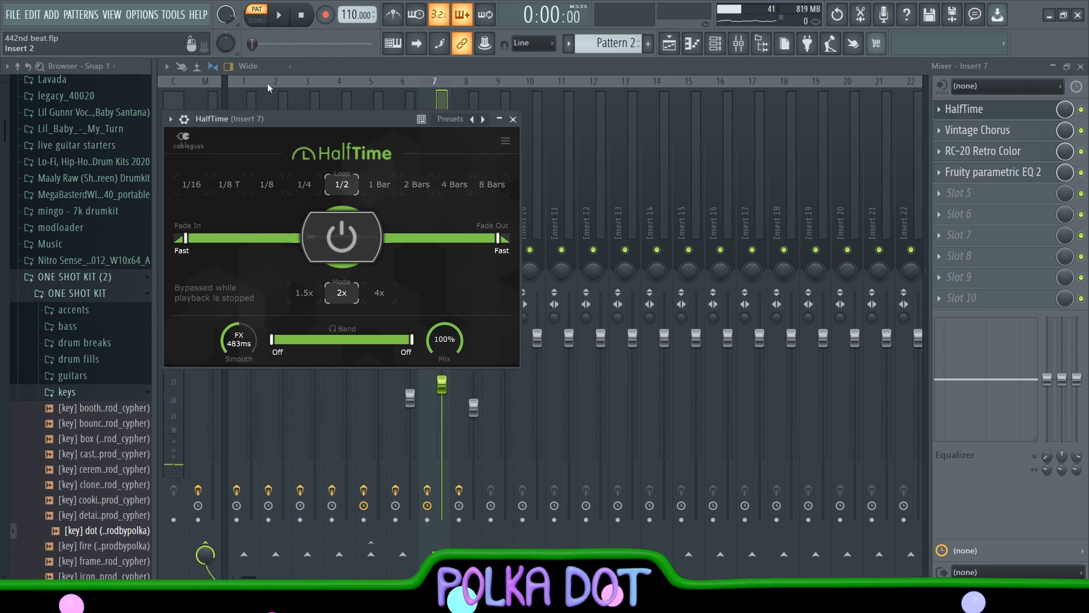
click(284, 15)
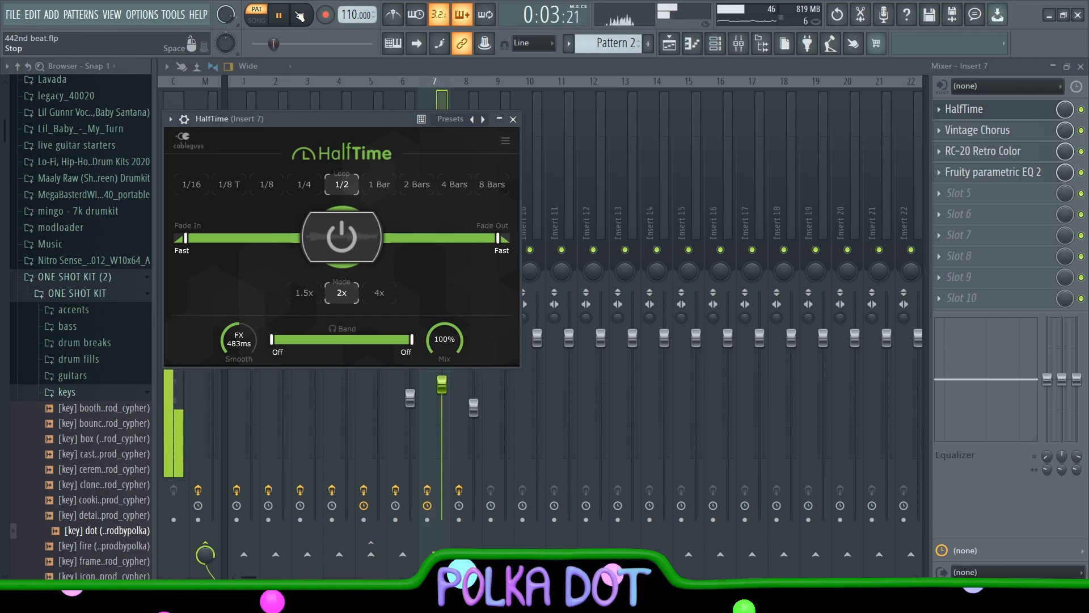
click(513, 118)
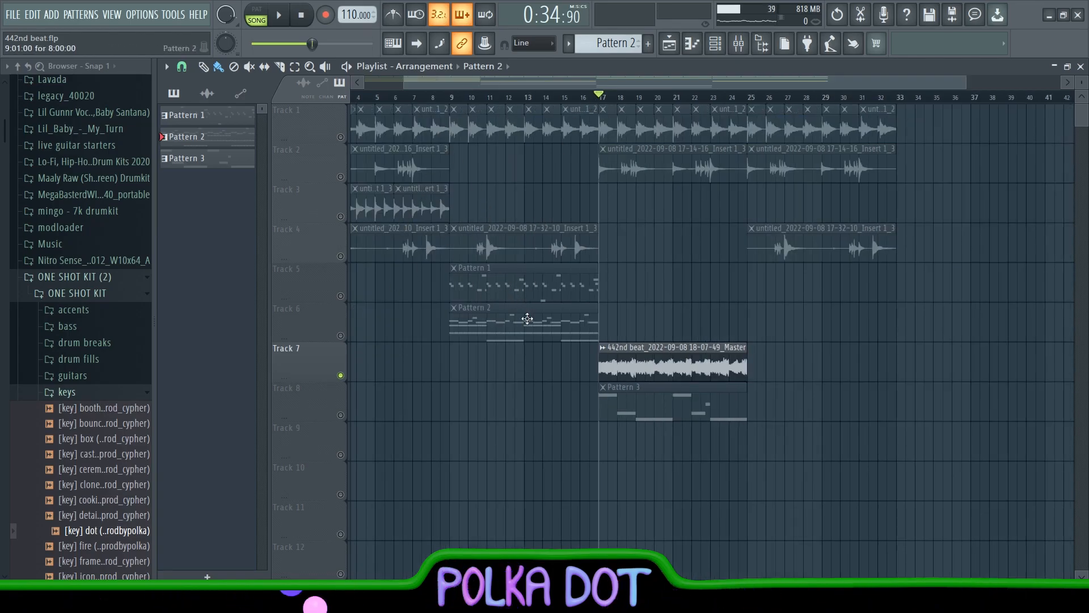
Play the soloed Track 7 audio clip starting at bar 17
scroll(603, 102, up, 5)
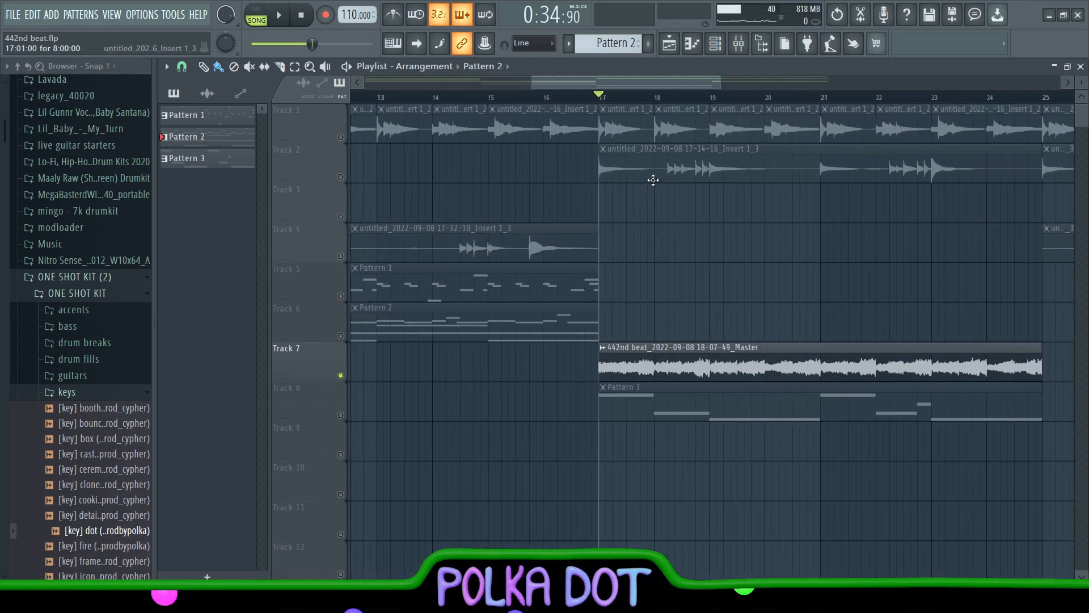
key(space)
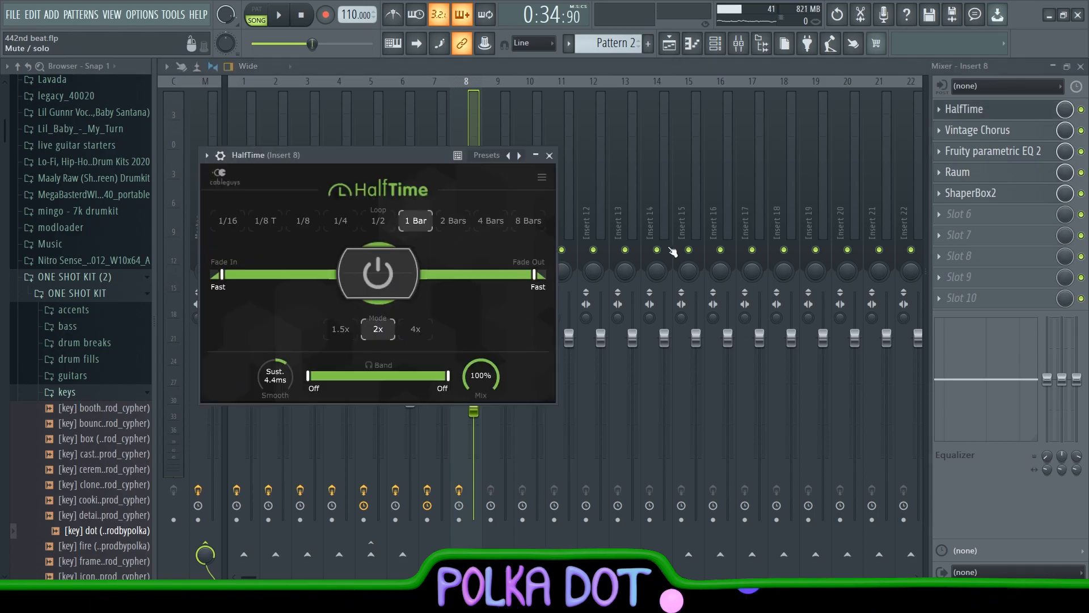
Review the Vintage Chorus, Fruity parametric EQ 2 and Raum settings on Insert 8
click(1028, 129)
click(1026, 151)
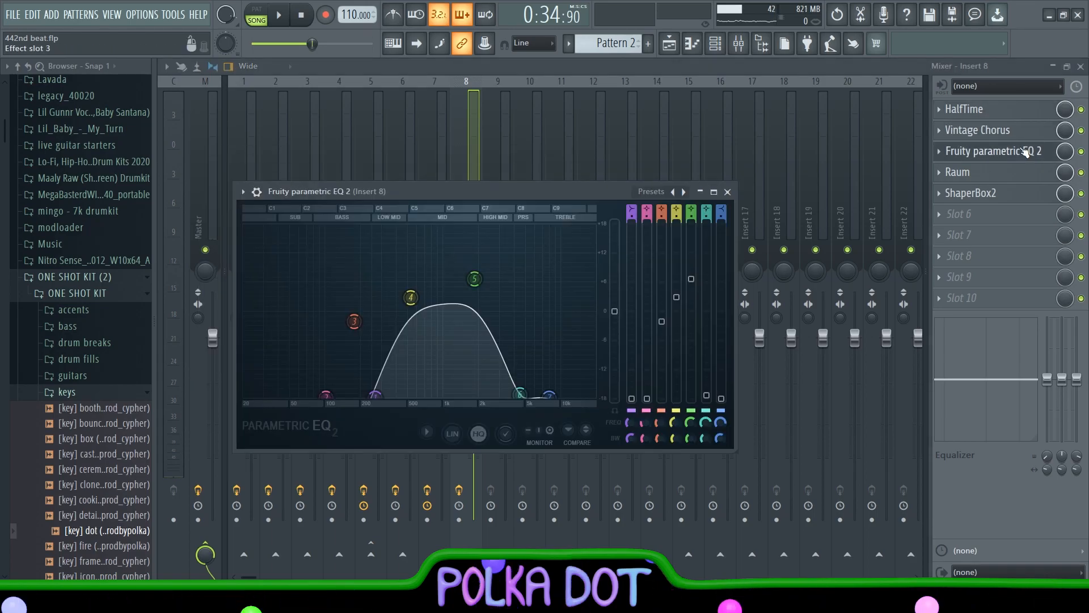
click(1021, 172)
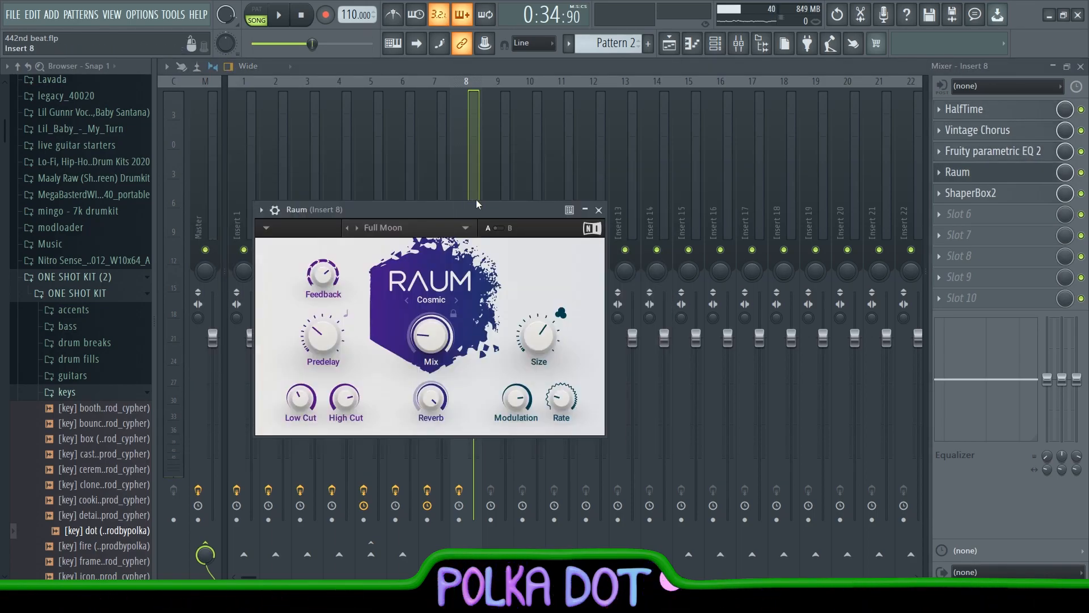
Examine the volume and pan shapers of ShaperBox2 on Insert 8 and play the arrangement
click(1015, 193)
drag(474, 227, 483, 102)
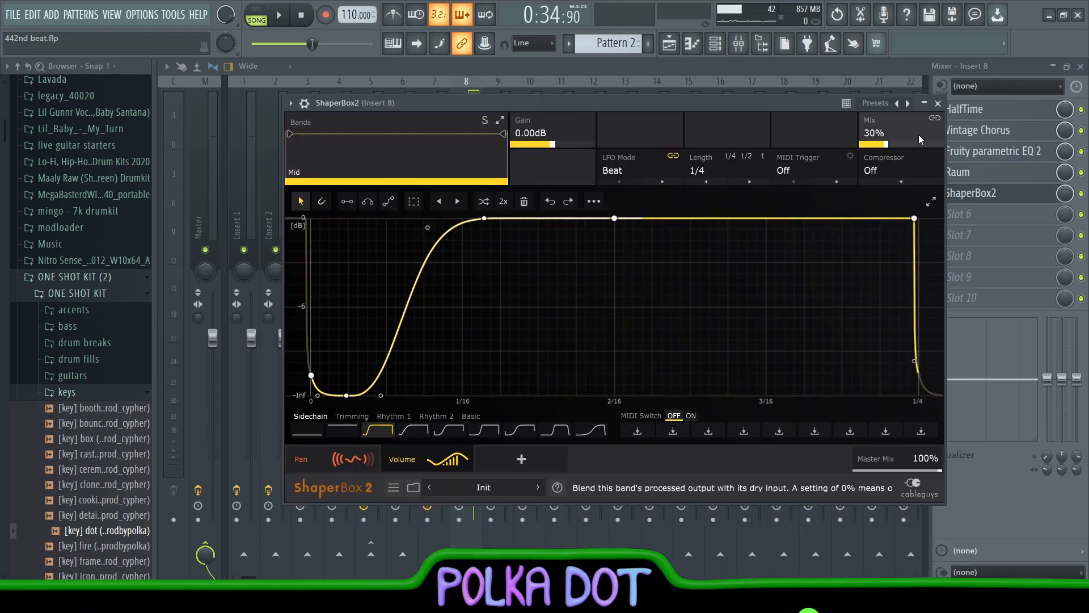
click(332, 459)
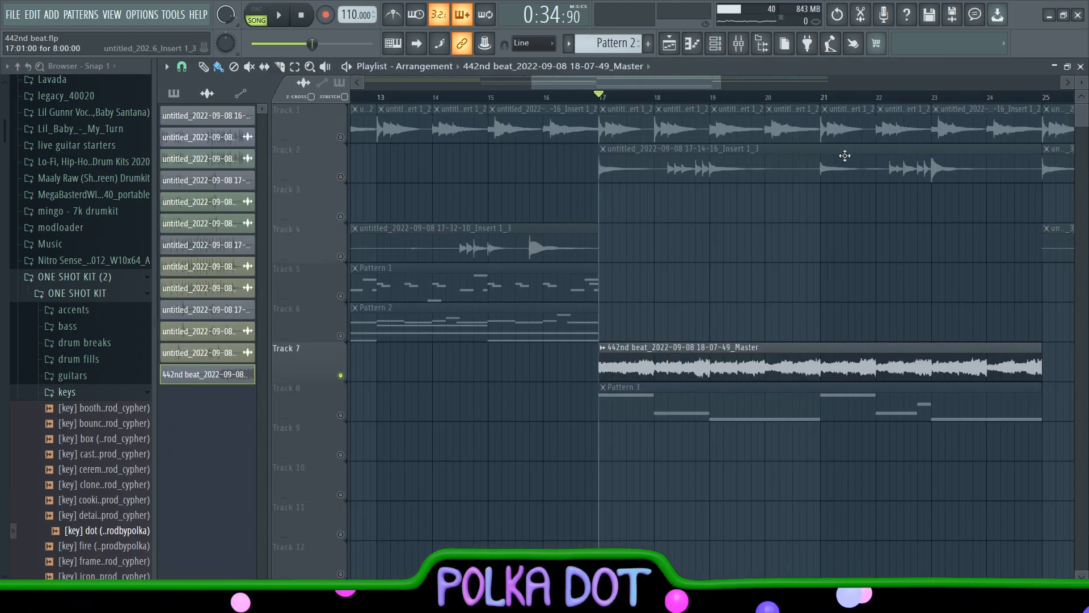
key(space)
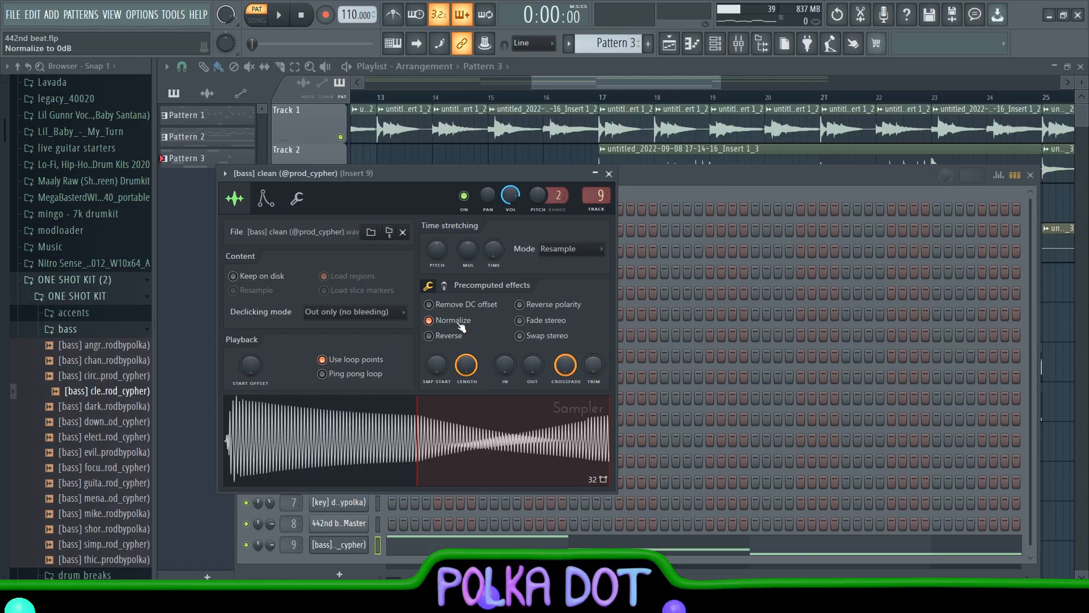
Open the envelope settings of the clean bass sampler channel
click(265, 198)
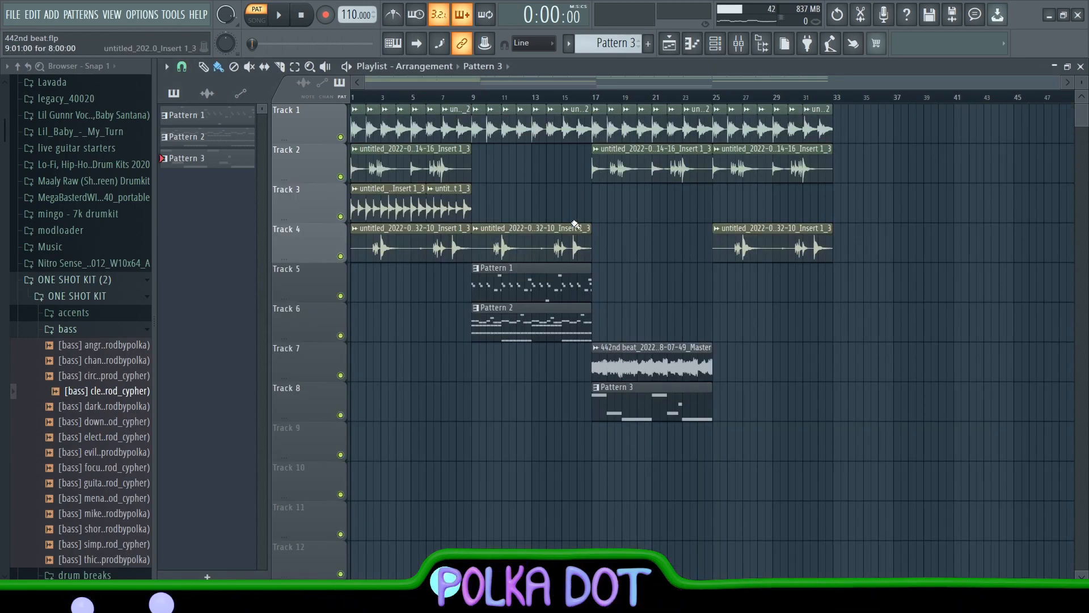